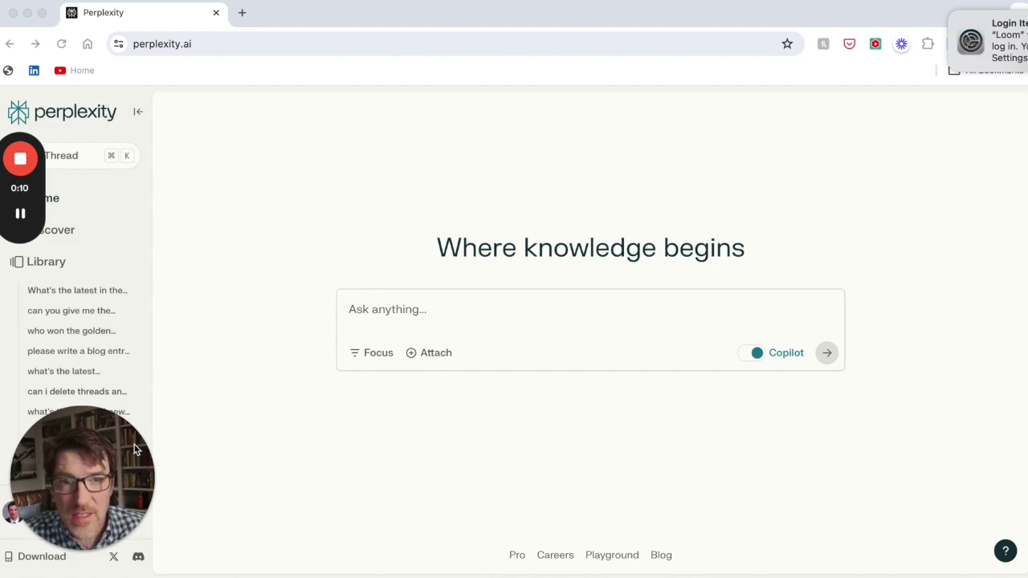
Ask Perplexity for the latest robotics and AI news from the last few weeks of 2024
{"action": "left_click_drag", "start_coordinate": [133, 446], "coordinate": [661, 285]}
{"action": "left_click_drag", "start_coordinate": [742, 252], "coordinate": [932, 181]}
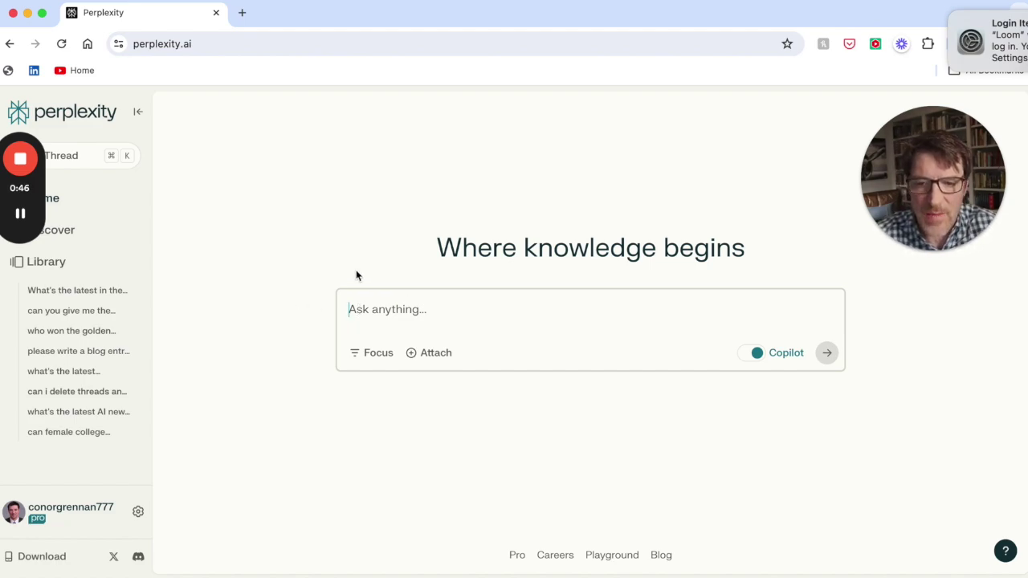
{"action": "type", "text": "Hey"}
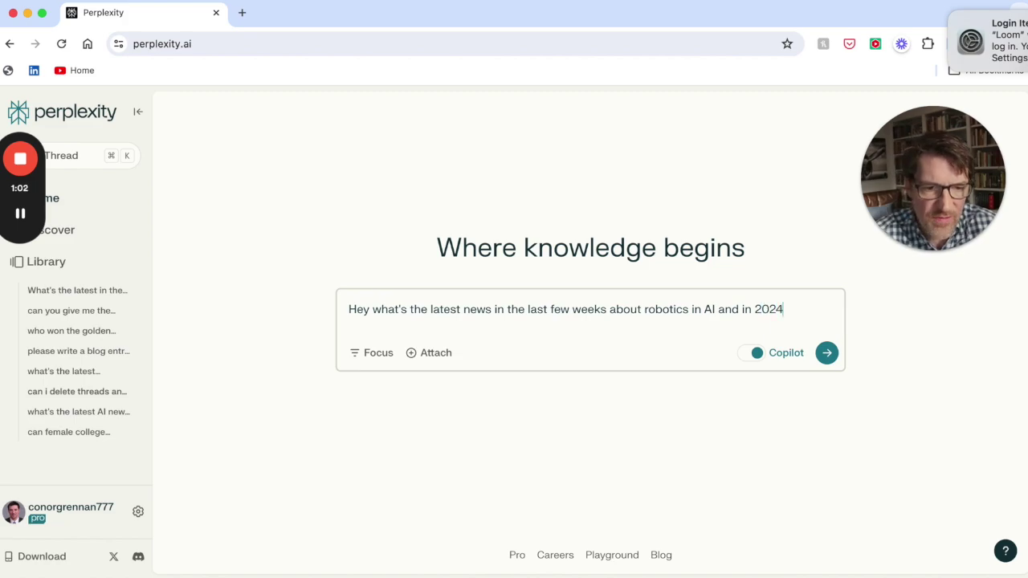
{"action": "key", "text": "Return"}
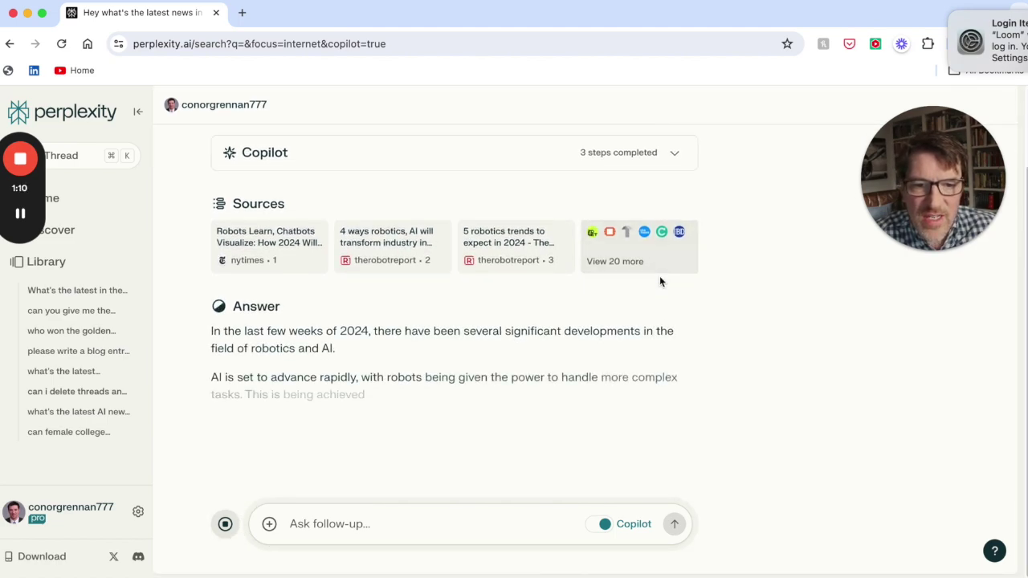
Expand Sources to all 23 sources and read down through the robotics news answer
{"action": "left_click", "coordinate": [657, 261]}
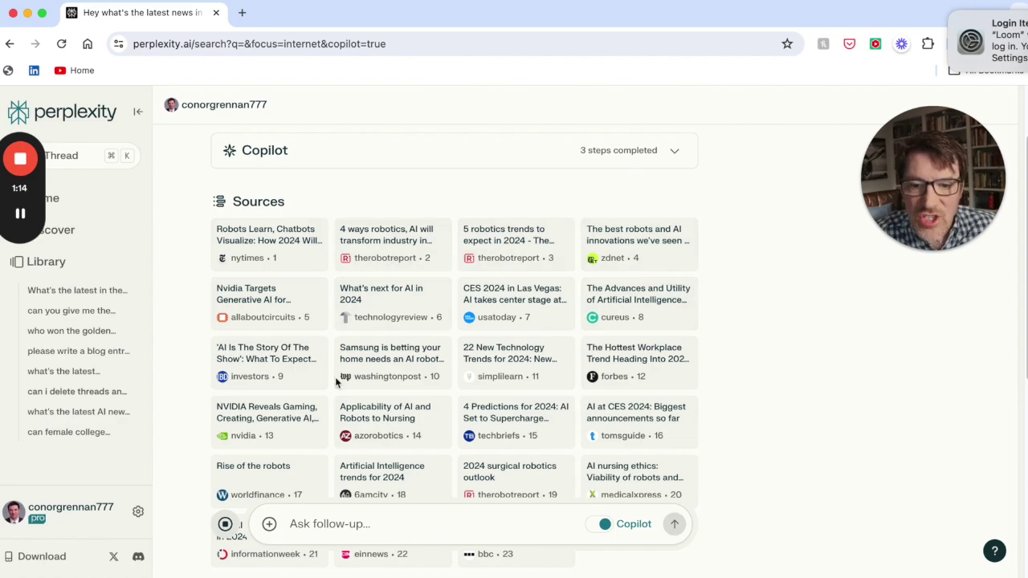
{"action": "scroll", "coordinate": [755, 371], "scroll_direction": "down", "scroll_amount": 5}
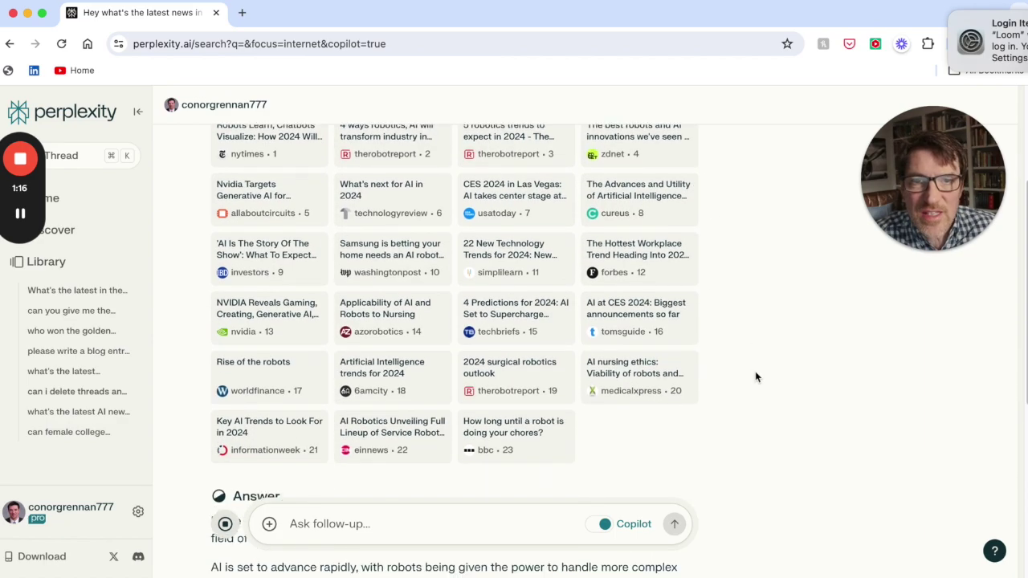
{"action": "scroll", "coordinate": [754, 374], "scroll_direction": "down", "scroll_amount": 2}
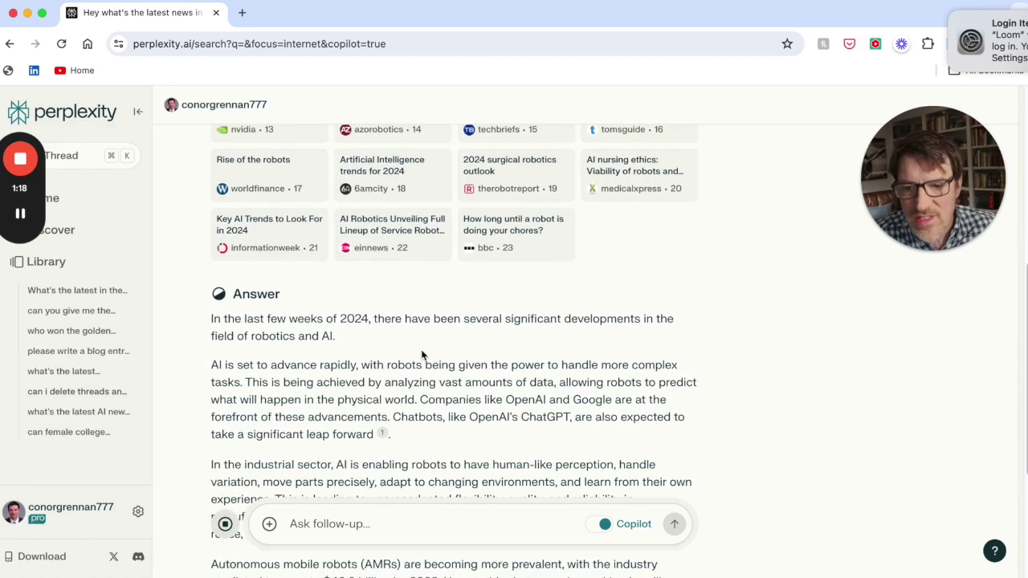
{"action": "scroll", "coordinate": [484, 336], "scroll_direction": "down", "scroll_amount": 2}
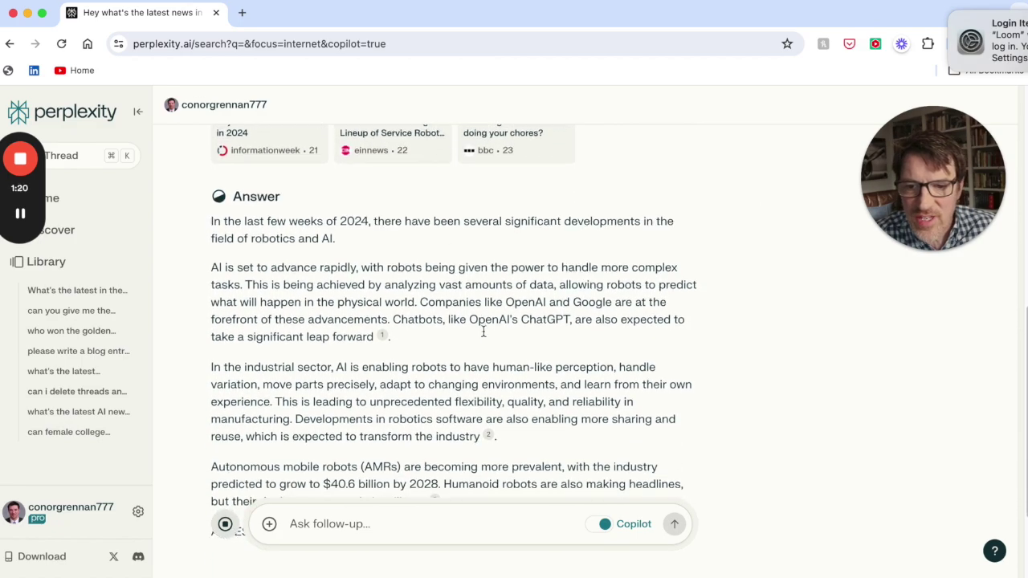
{"action": "scroll", "coordinate": [479, 336], "scroll_direction": "down", "scroll_amount": 1}
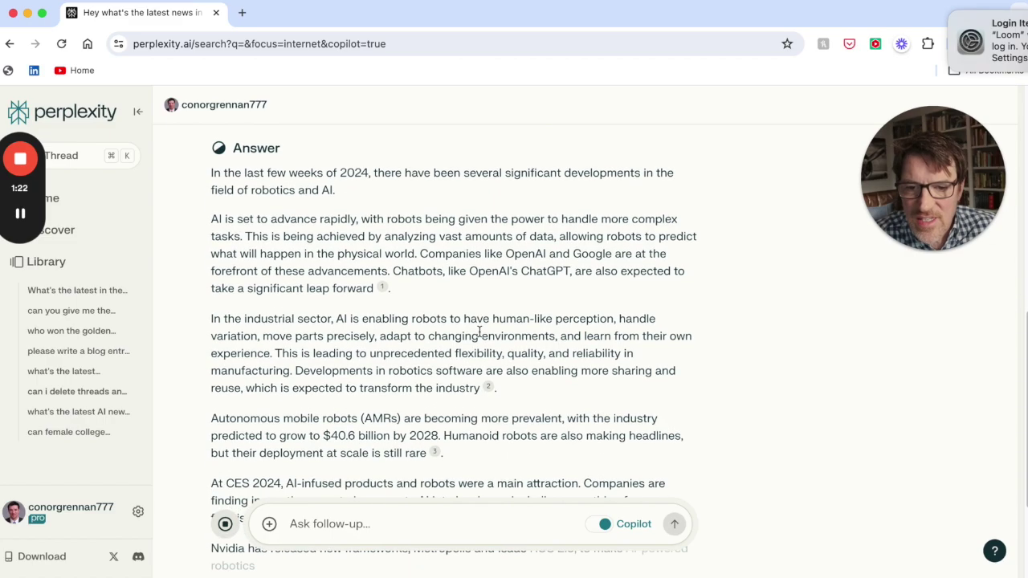
{"action": "scroll", "coordinate": [412, 330], "scroll_direction": "down", "scroll_amount": 1}
{"action": "scroll", "coordinate": [414, 332], "scroll_direction": "down", "scroll_amount": 1}
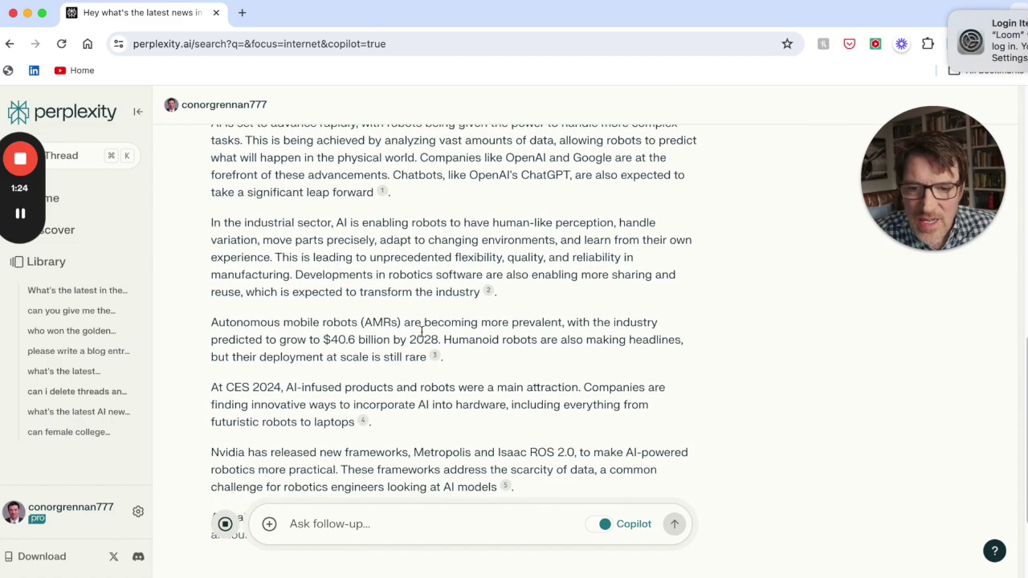
{"action": "scroll", "coordinate": [422, 336], "scroll_direction": "down", "scroll_amount": 2}
{"action": "scroll", "coordinate": [421, 337], "scroll_direction": "down", "scroll_amount": 1}
{"action": "scroll", "coordinate": [421, 331], "scroll_direction": "down", "scroll_amount": 1}
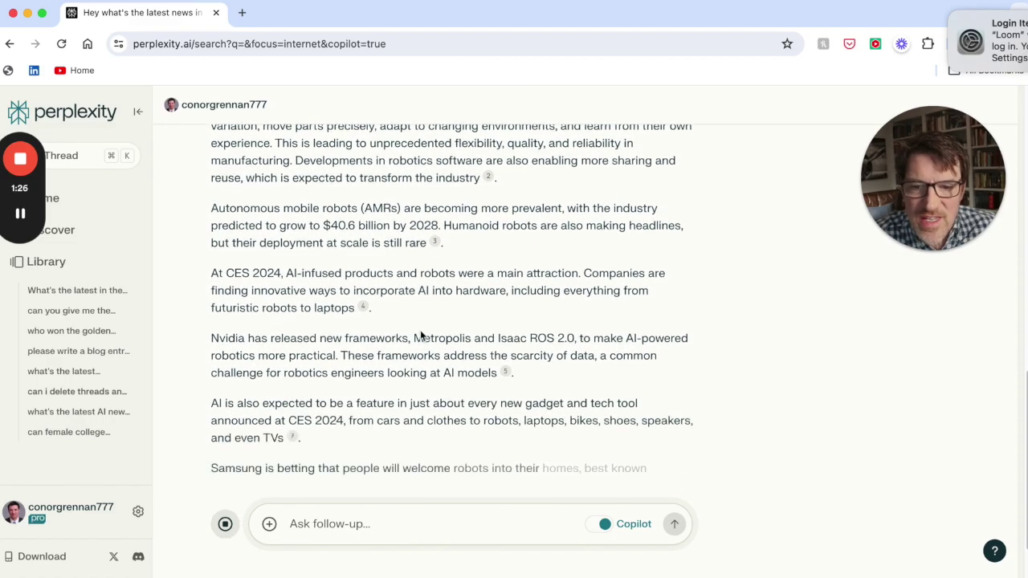
{"action": "scroll", "coordinate": [421, 335], "scroll_direction": "down", "scroll_amount": 1}
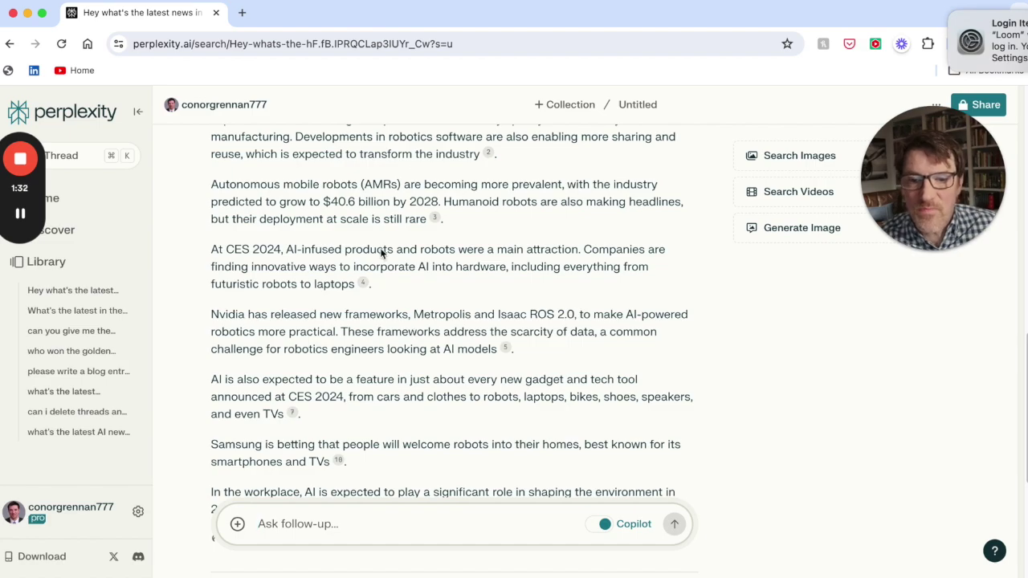
{"action": "scroll", "coordinate": [426, 305], "scroll_direction": "down", "scroll_amount": 1}
{"action": "scroll", "coordinate": [437, 321], "scroll_direction": "down", "scroll_amount": 1}
{"action": "scroll", "coordinate": [450, 333], "scroll_direction": "down", "scroll_amount": 1}
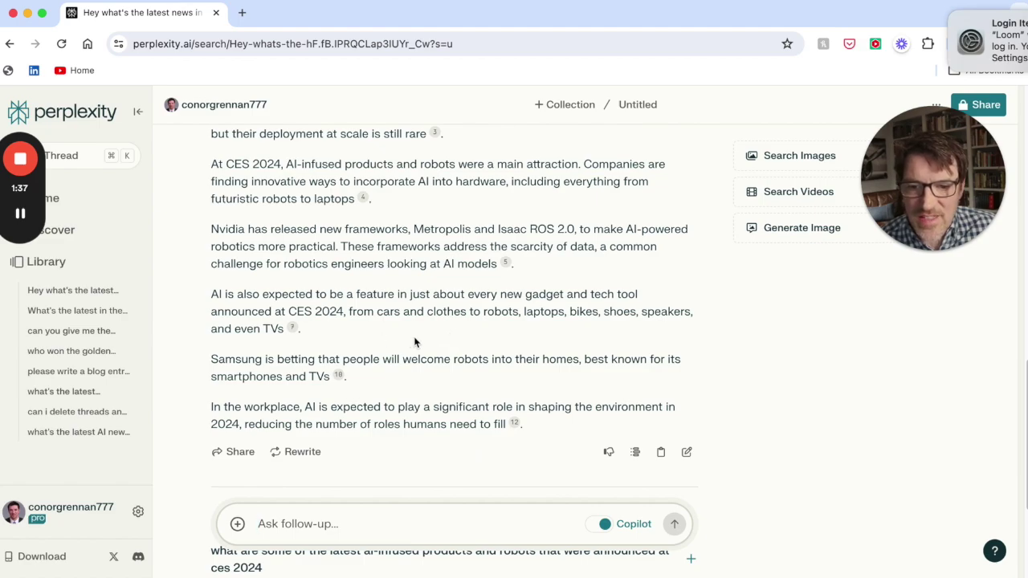
Scroll back up through the finished answer and place the cursor in the Ask follow-up field
{"action": "scroll", "coordinate": [414, 343], "scroll_direction": "up", "scroll_amount": 2}
{"action": "scroll", "coordinate": [414, 341], "scroll_direction": "up", "scroll_amount": 2}
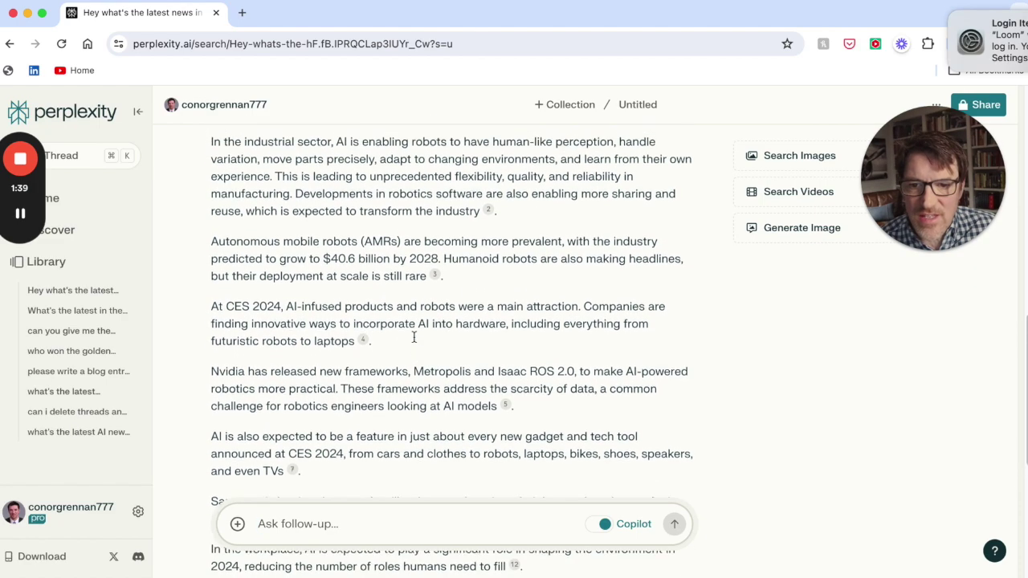
{"action": "scroll", "coordinate": [414, 343], "scroll_direction": "up", "scroll_amount": 1}
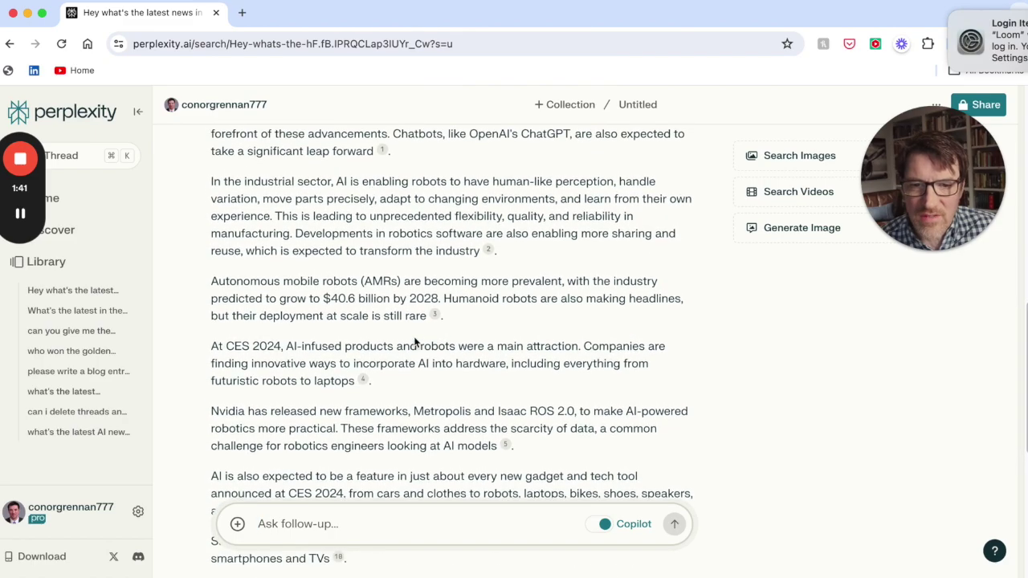
{"action": "scroll", "coordinate": [414, 342], "scroll_direction": "up", "scroll_amount": 1}
{"action": "scroll", "coordinate": [414, 342], "scroll_direction": "up", "scroll_amount": 1}
{"action": "scroll", "coordinate": [414, 339], "scroll_direction": "up", "scroll_amount": 1}
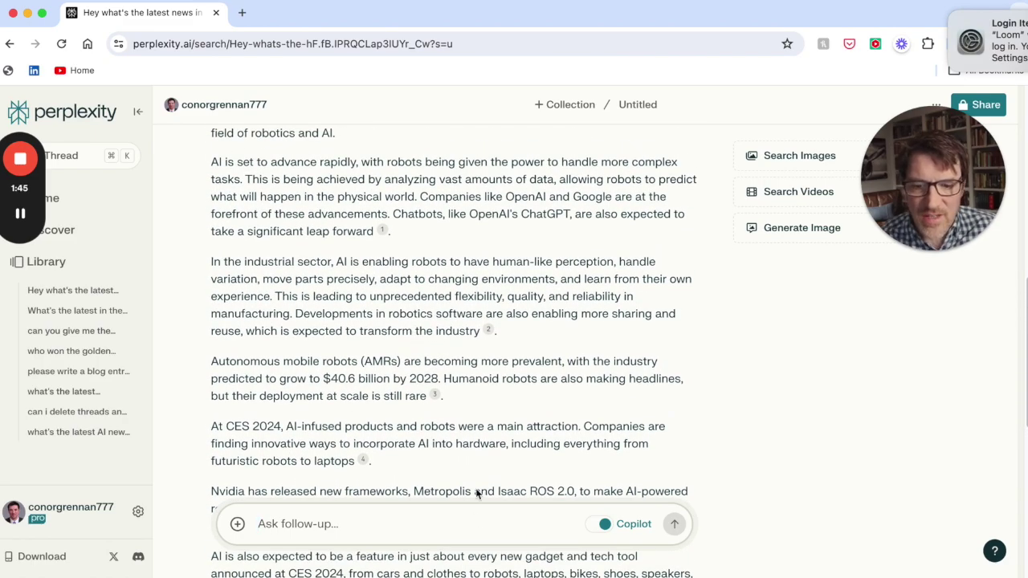
{"action": "left_click", "coordinate": [416, 526]}
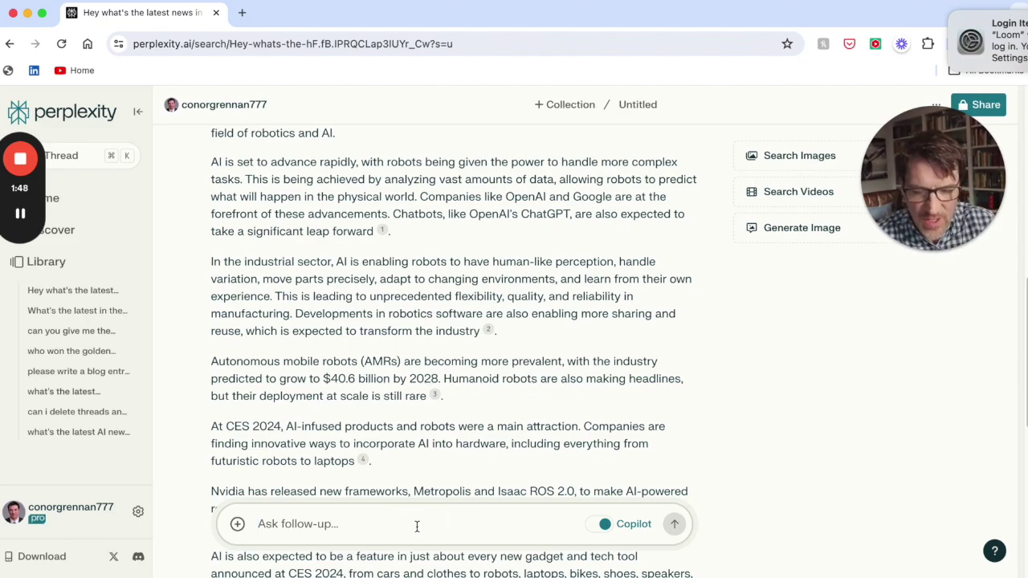
Ask as a follow-up whether there is any recent robotics news from Google DeepMind
{"action": "type", "text": "yeah but i"}
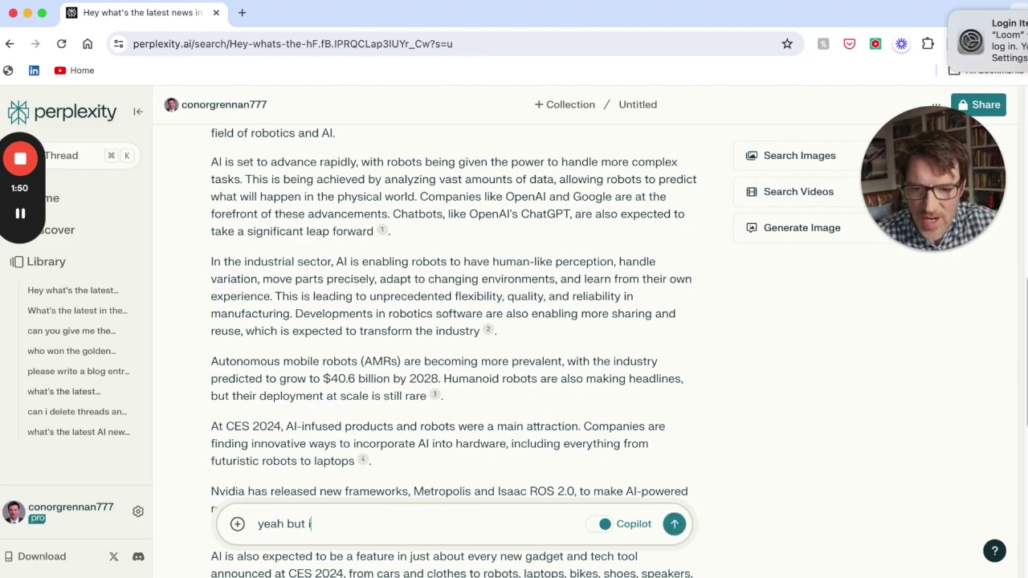
{"action": "type", "text": " was reading something abou"}
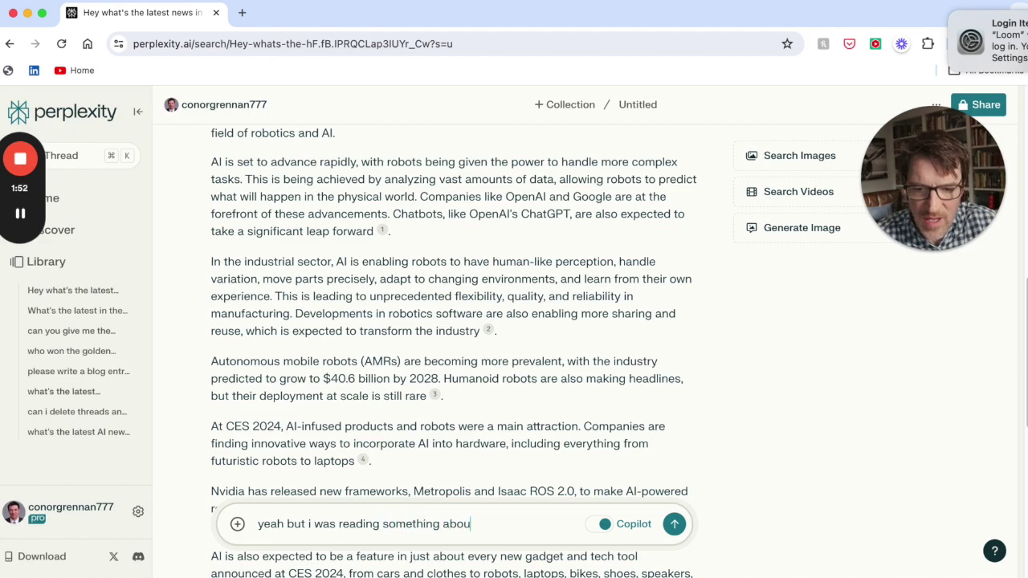
{"action": "type", "text": "deep mind, is"}
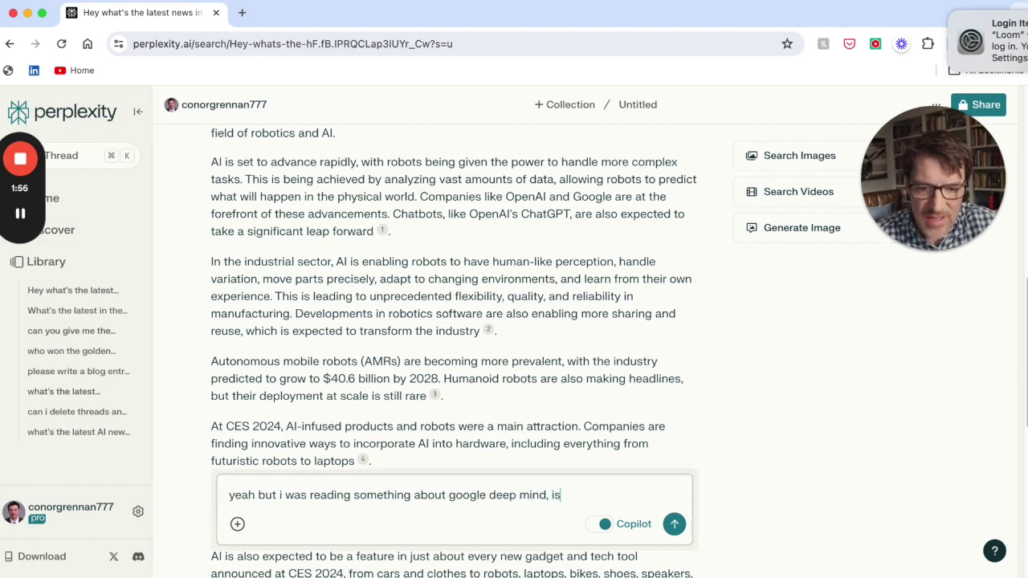
{"action": "type", "text": "ometin"}
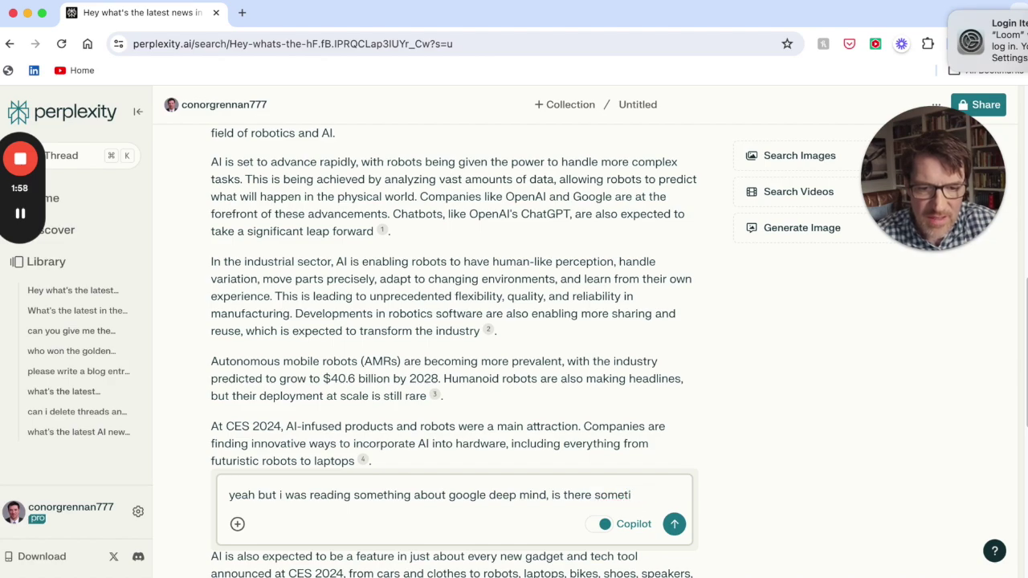
{"action": "type", "text": " ghthe"}
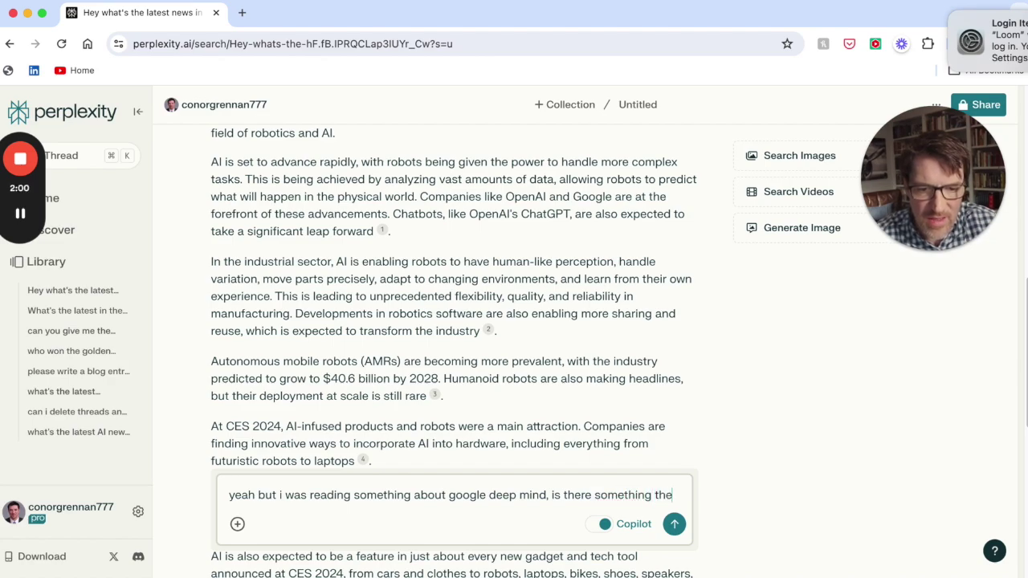
{"action": "type", "text": "re?"}
{"action": "key", "text": "Return"}
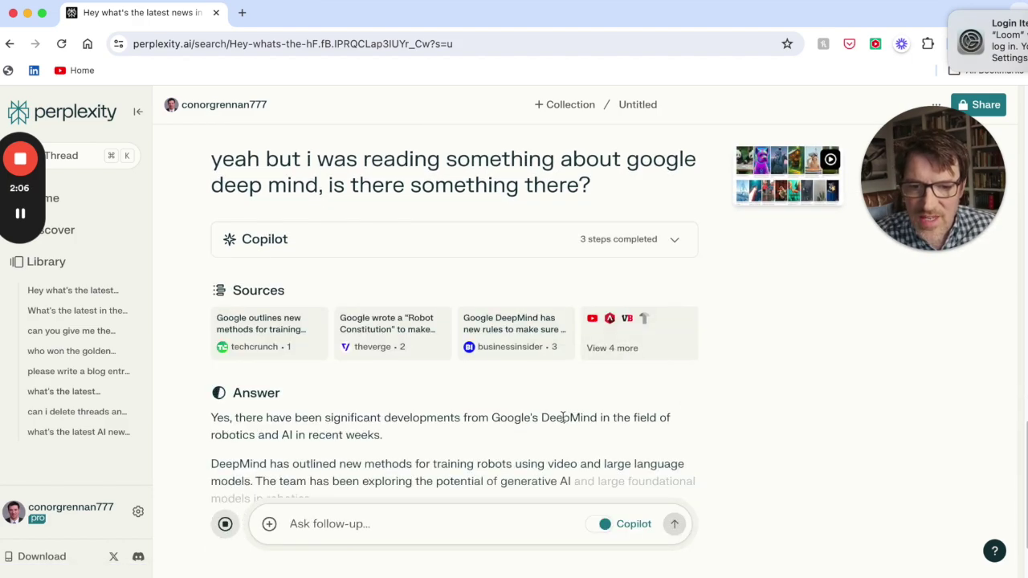
Show all seven DeepMind sources and highlight the sentence about RT-Trajectory
{"action": "left_click", "coordinate": [609, 366]}
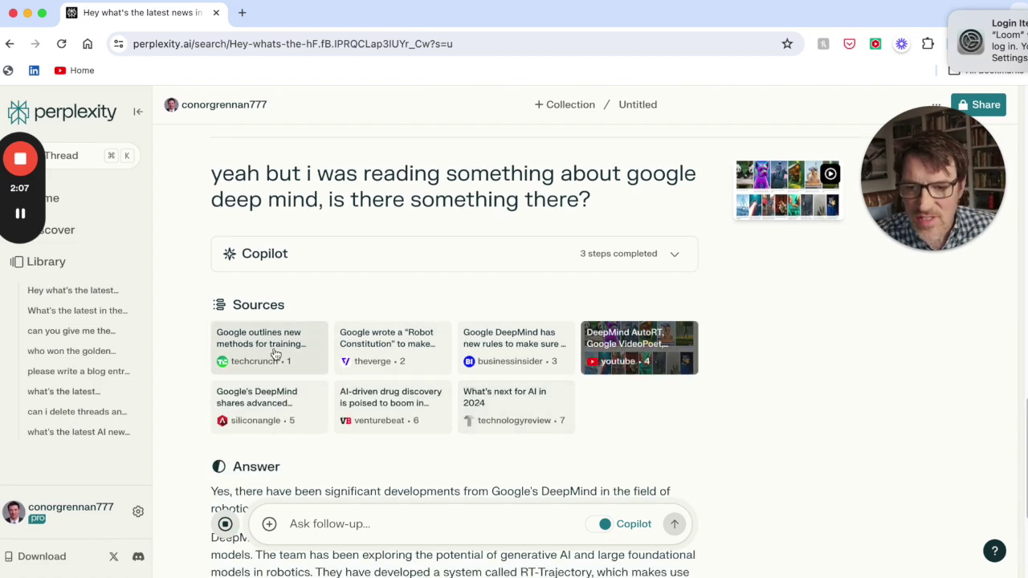
{"action": "mouse_move", "coordinate": [639, 332]}
{"action": "scroll", "coordinate": [698, 412], "scroll_direction": "down", "scroll_amount": 3}
{"action": "scroll", "coordinate": [698, 412], "scroll_direction": "down", "scroll_amount": 2}
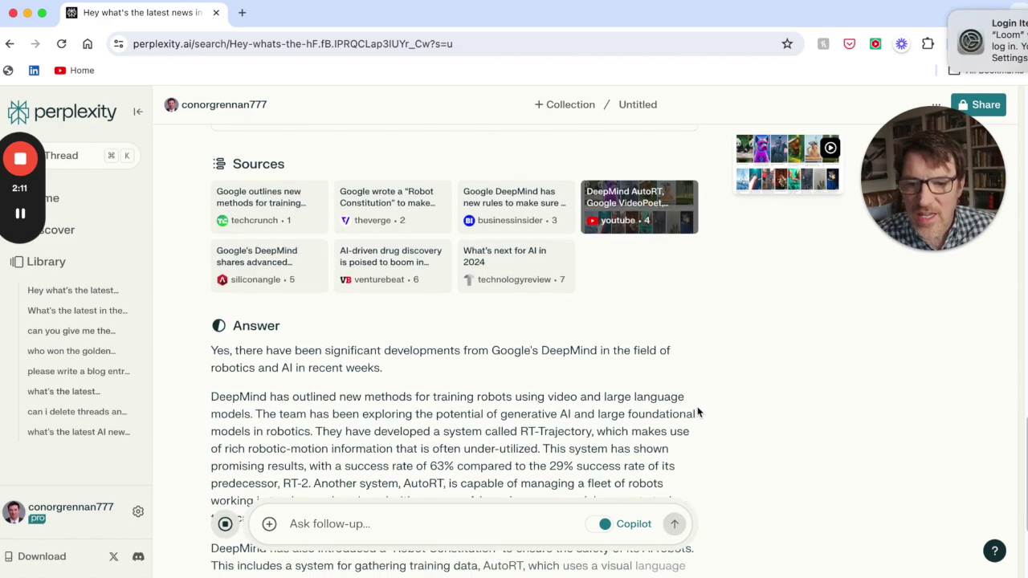
{"action": "scroll", "coordinate": [630, 376], "scroll_direction": "down", "scroll_amount": 2}
{"action": "scroll", "coordinate": [301, 352], "scroll_direction": "down", "scroll_amount": 1}
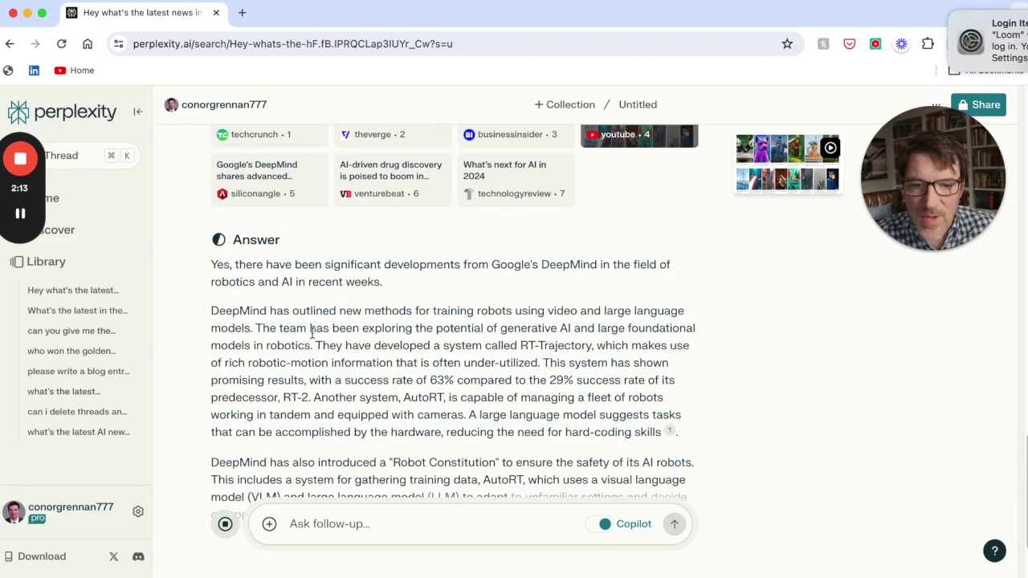
{"action": "left_click_drag", "start_coordinate": [335, 345], "coordinate": [574, 345]}
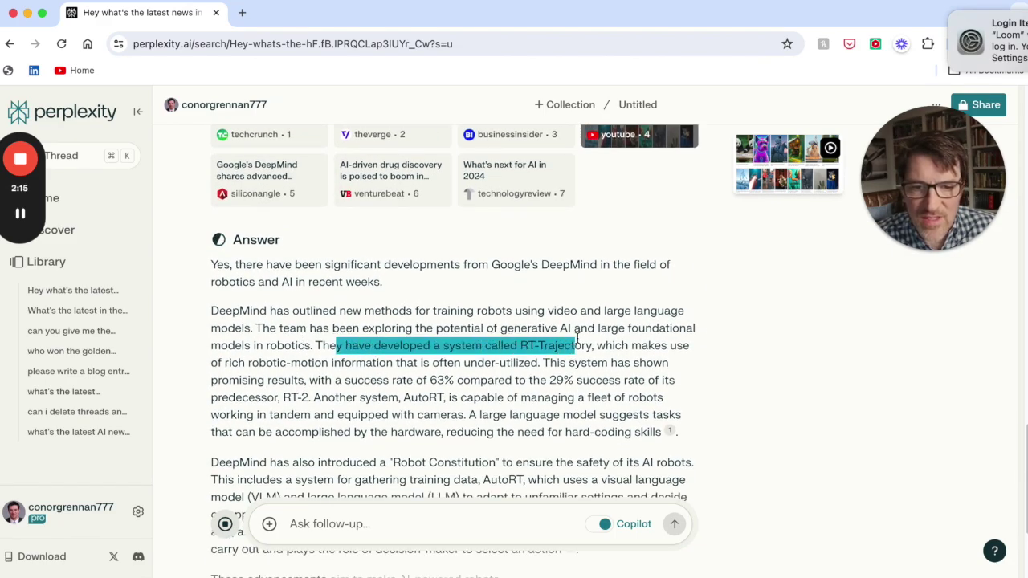
{"action": "left_click_drag", "start_coordinate": [438, 380], "coordinate": [512, 379]}
Highlight another key phrase and scroll to the answer's three related questions
{"action": "scroll", "coordinate": [511, 380], "scroll_direction": "down", "scroll_amount": 2}
{"action": "scroll", "coordinate": [481, 369], "scroll_direction": "down", "scroll_amount": 1}
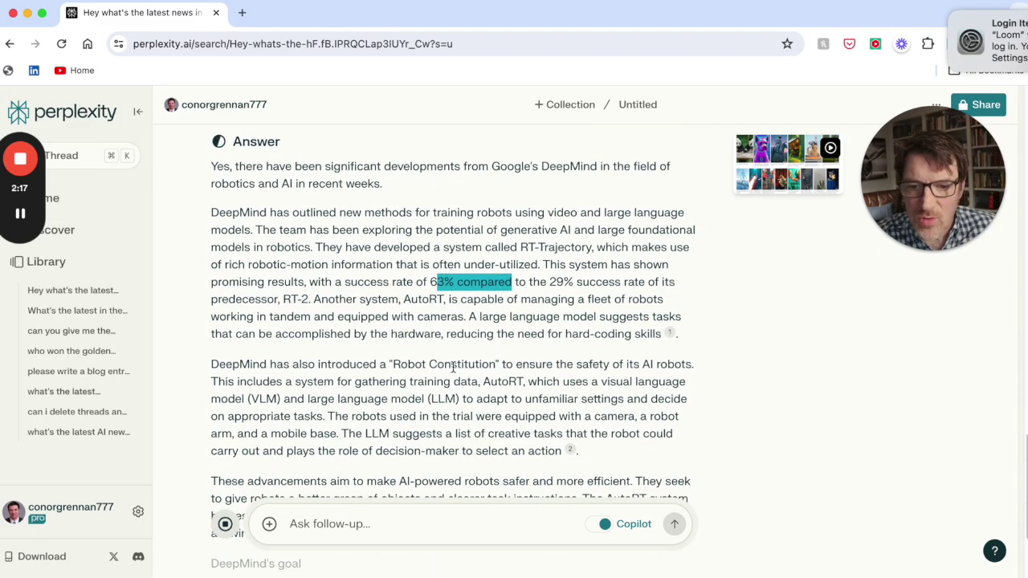
{"action": "left_click_drag", "start_coordinate": [391, 364], "coordinate": [501, 363]}
{"action": "scroll", "coordinate": [493, 392], "scroll_direction": "down", "scroll_amount": 3}
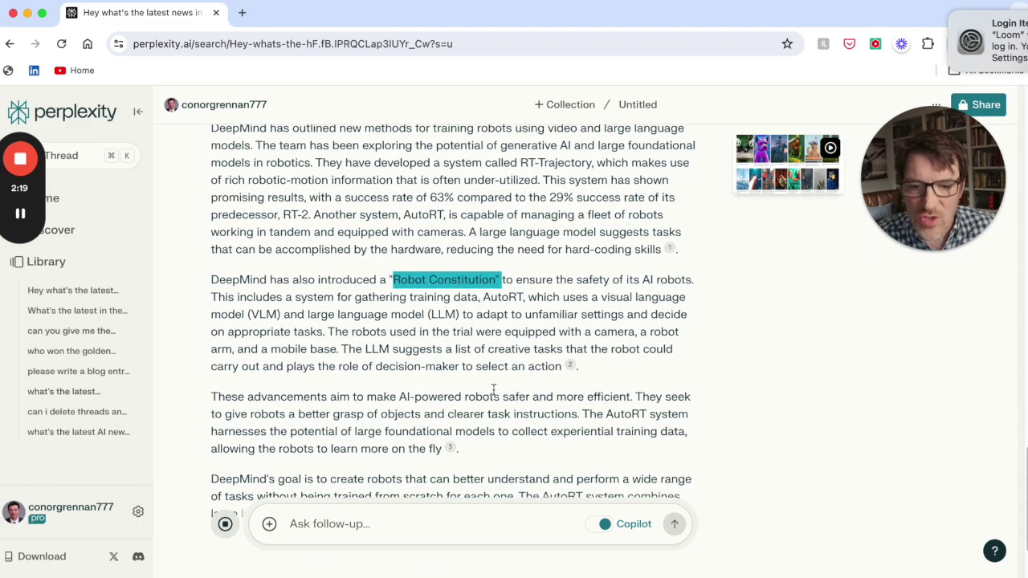
{"action": "scroll", "coordinate": [494, 392], "scroll_direction": "down", "scroll_amount": 2}
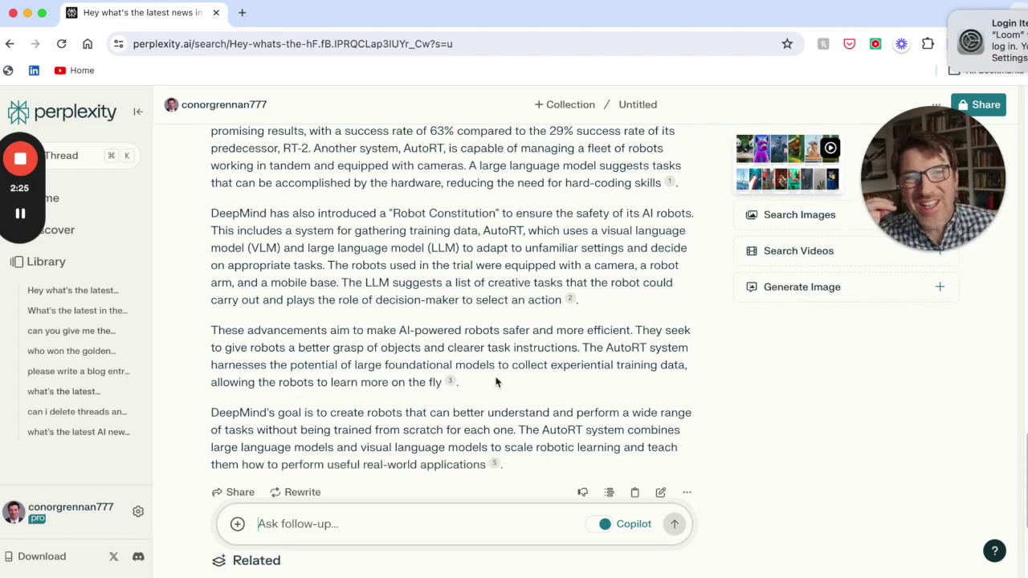
{"action": "scroll", "coordinate": [495, 382], "scroll_direction": "down", "scroll_amount": 3}
{"action": "scroll", "coordinate": [495, 382], "scroll_direction": "down", "scroll_amount": 2}
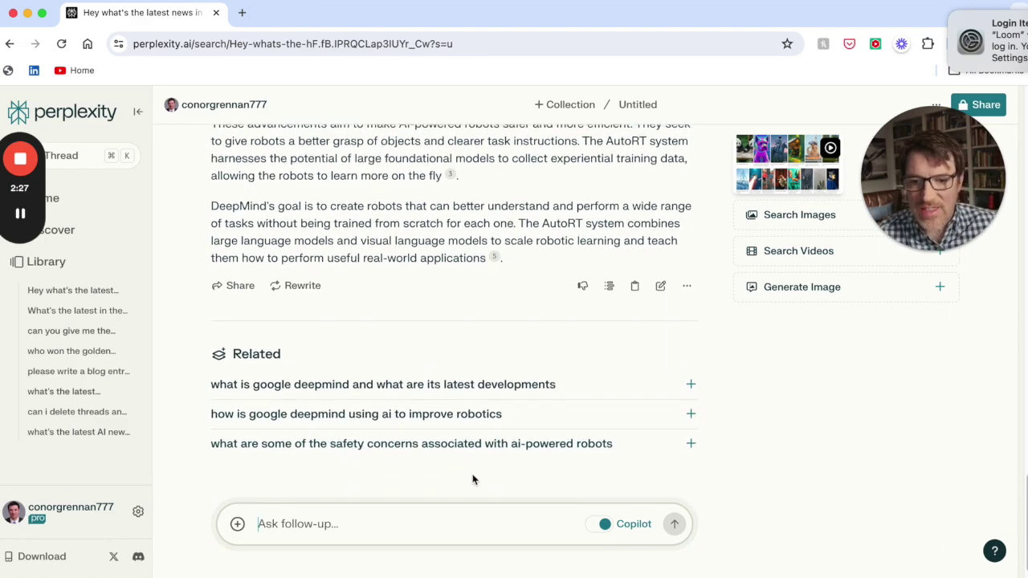
Request an exciting 8th-grade class blog post on why 2024 will be robotics' year in AI
{"action": "type", "text": "great"}
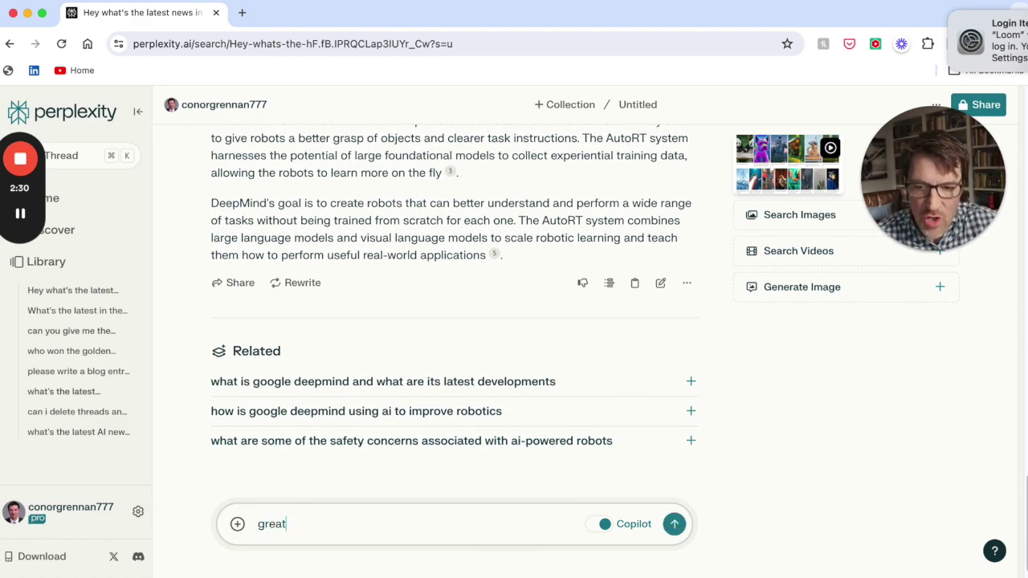
{"action": "type", "text": "e al"}
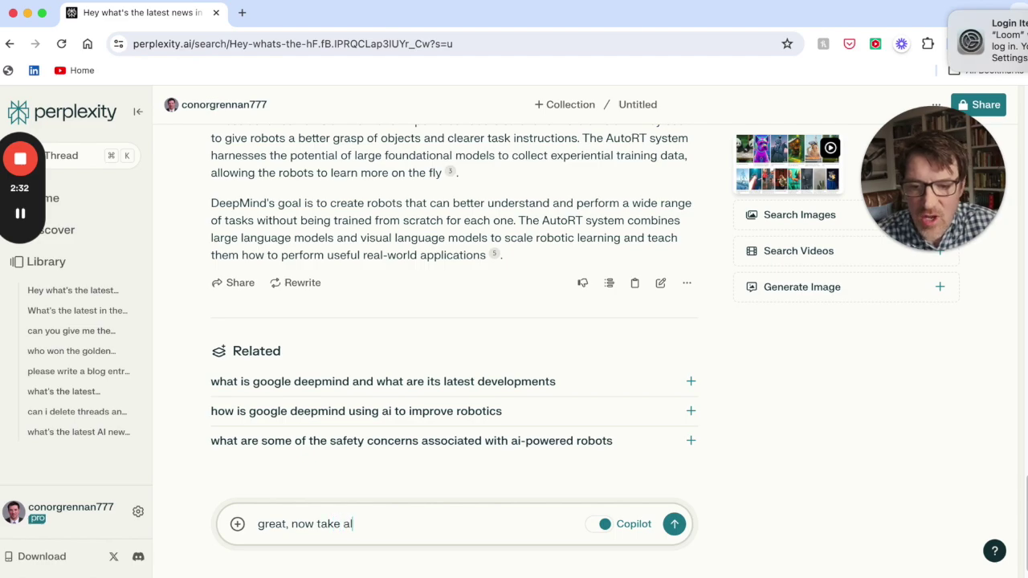
{"action": "type", "text": "l of this and write"}
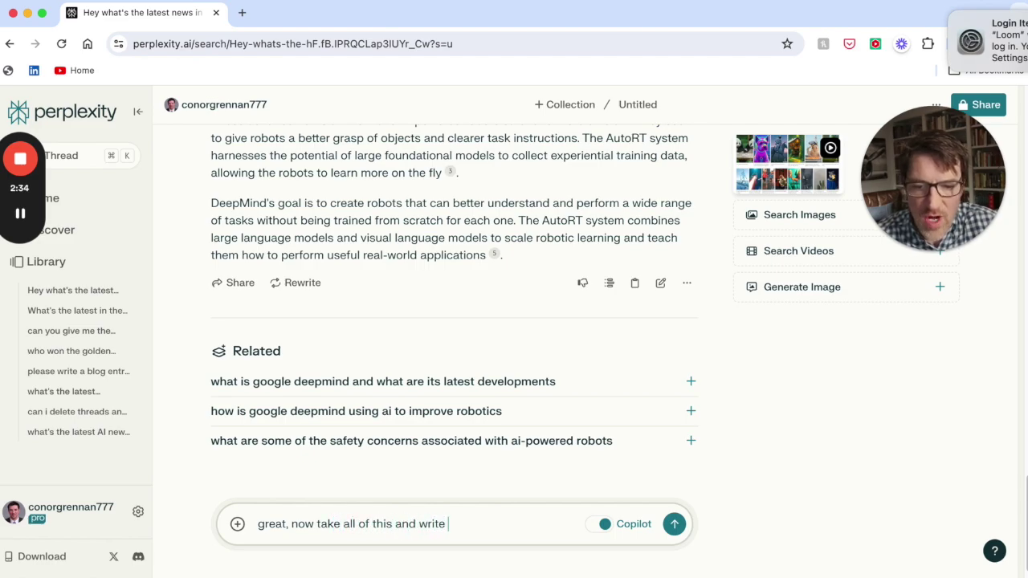
{"action": "type", "text": "blo"}
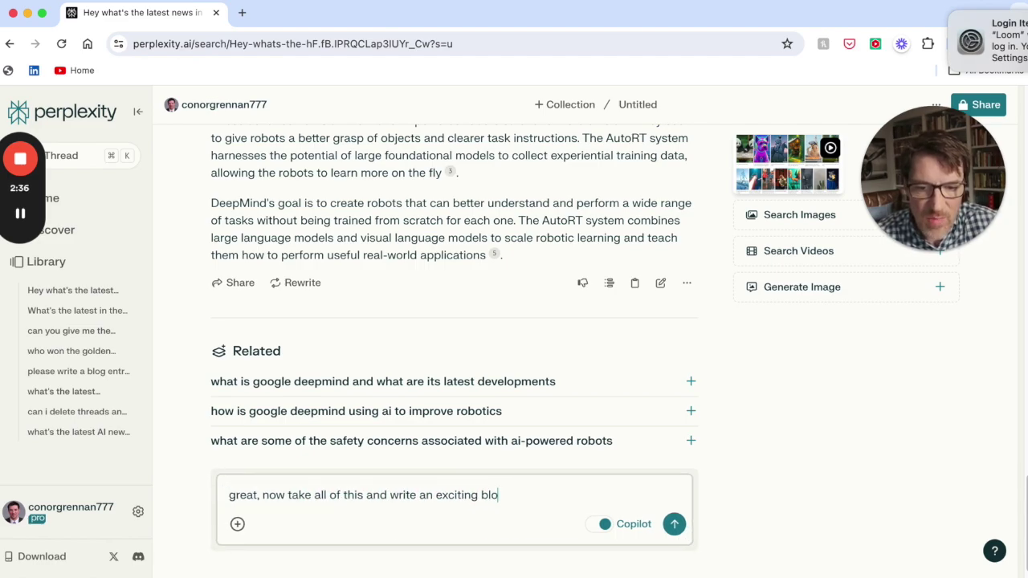
{"action": "type", "text": "y"}
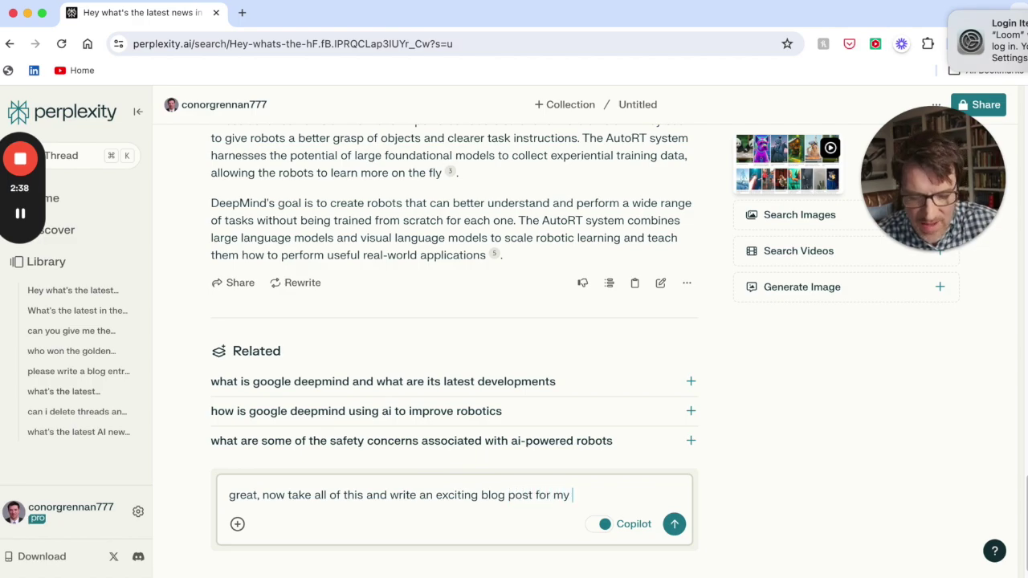
{"action": "type", "text": " 8th grade"}
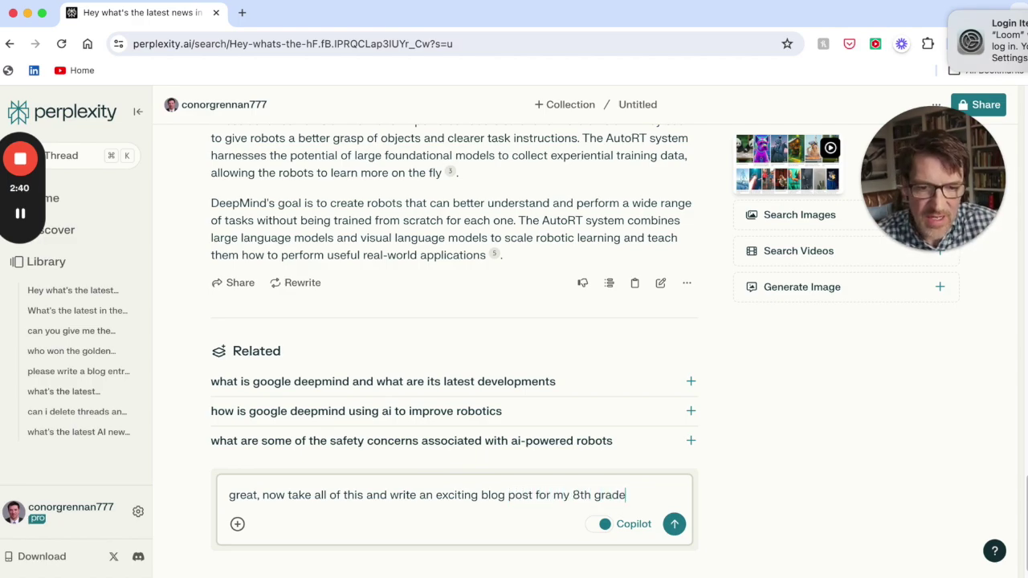
{"action": "type", "text": " class t"}
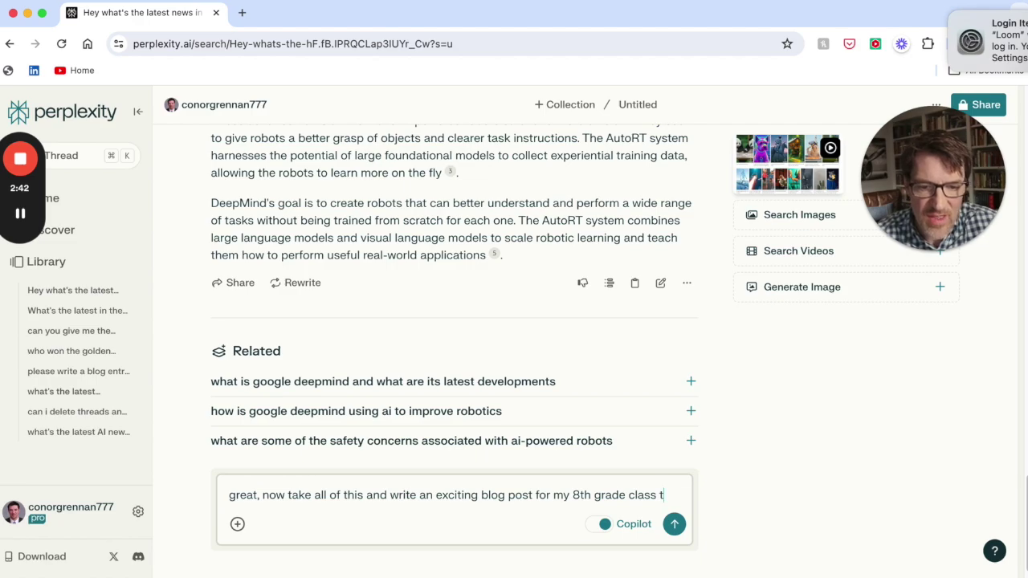
{"action": "type", "text": "hat is all about w"}
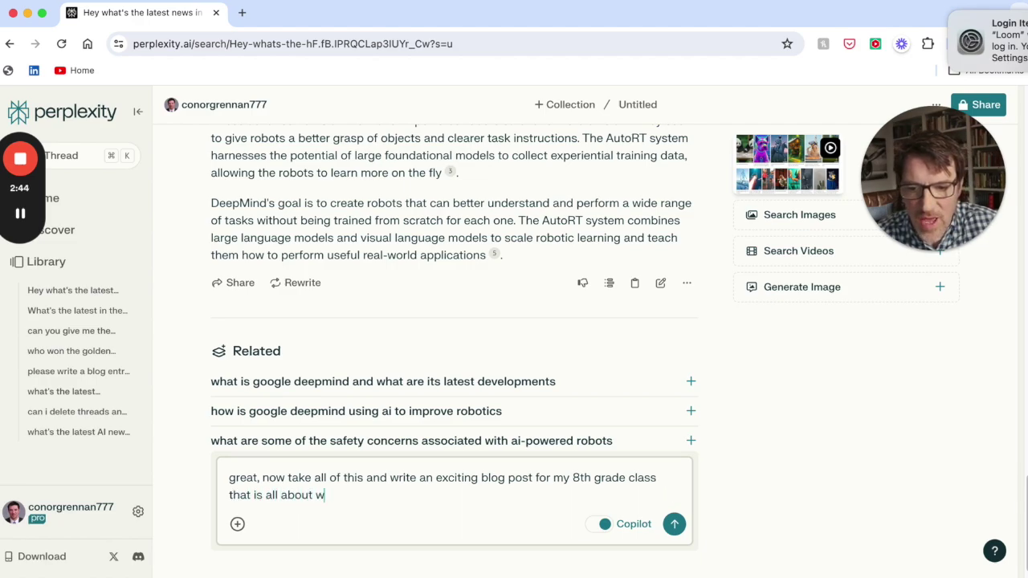
{"action": "type", "text": "hy 2024 w"}
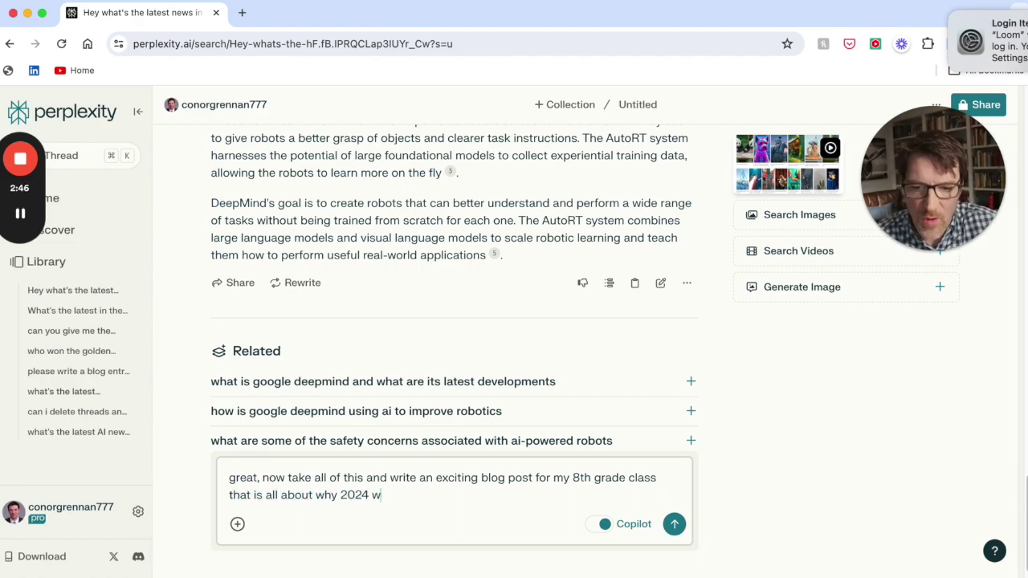
{"action": "type", "text": "be the year of robotics in AI!!!"}
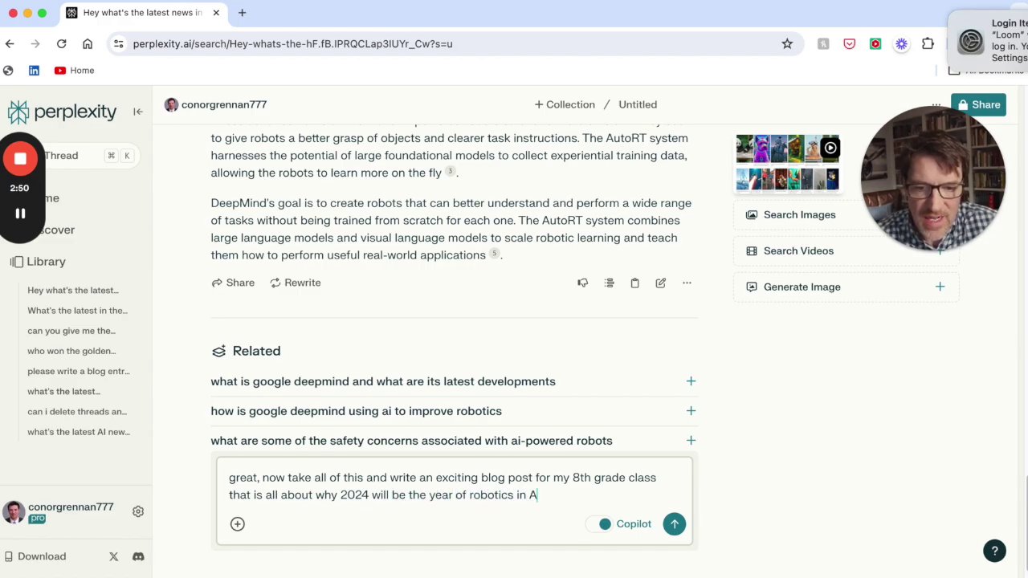
{"action": "left_click", "coordinate": [674, 524]}
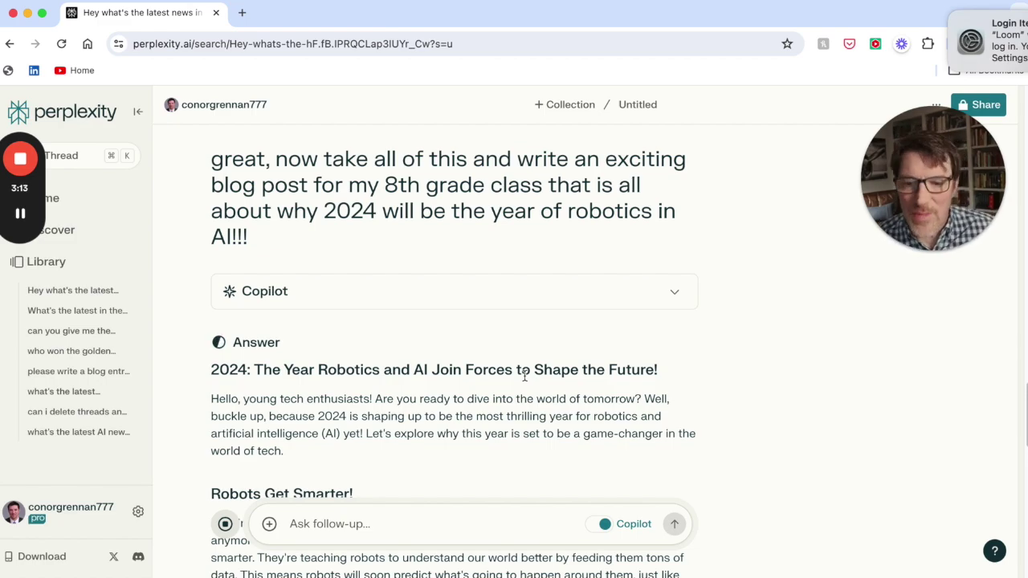
Scroll through the first part of the '2024: The Year Robotics and AI Join Forces' blog post
{"action": "scroll", "coordinate": [518, 390], "scroll_direction": "down", "scroll_amount": 2}
{"action": "scroll", "coordinate": [509, 401], "scroll_direction": "down", "scroll_amount": 2}
{"action": "scroll", "coordinate": [511, 401], "scroll_direction": "down", "scroll_amount": 1}
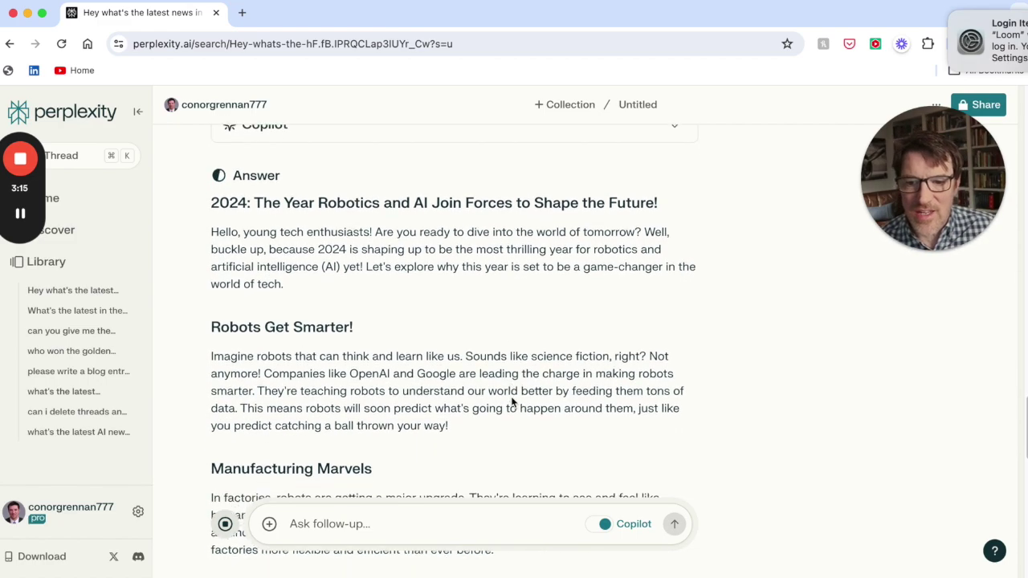
{"action": "scroll", "coordinate": [511, 401], "scroll_direction": "down", "scroll_amount": 3}
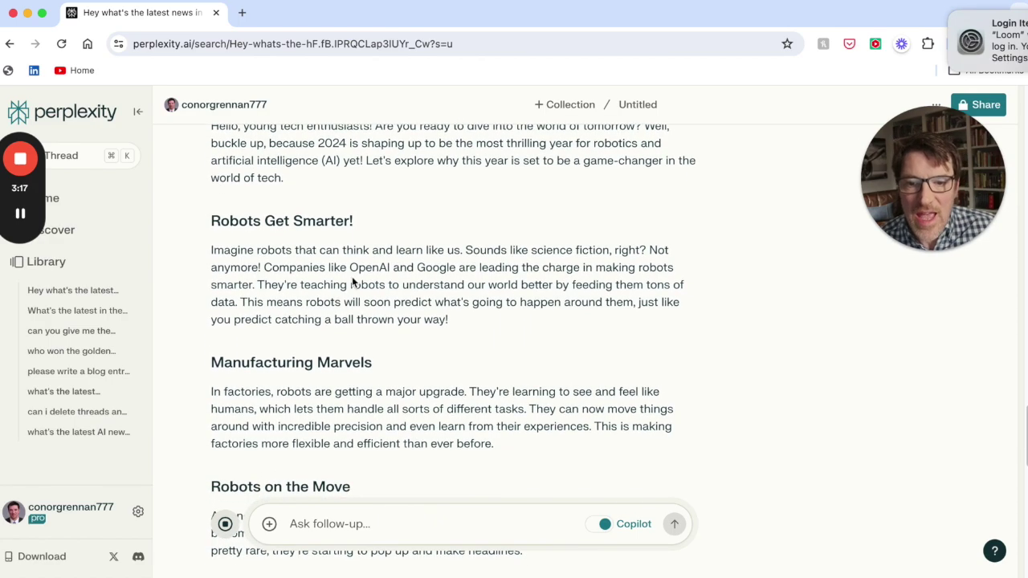
{"action": "scroll", "coordinate": [498, 299], "scroll_direction": "down", "scroll_amount": 3}
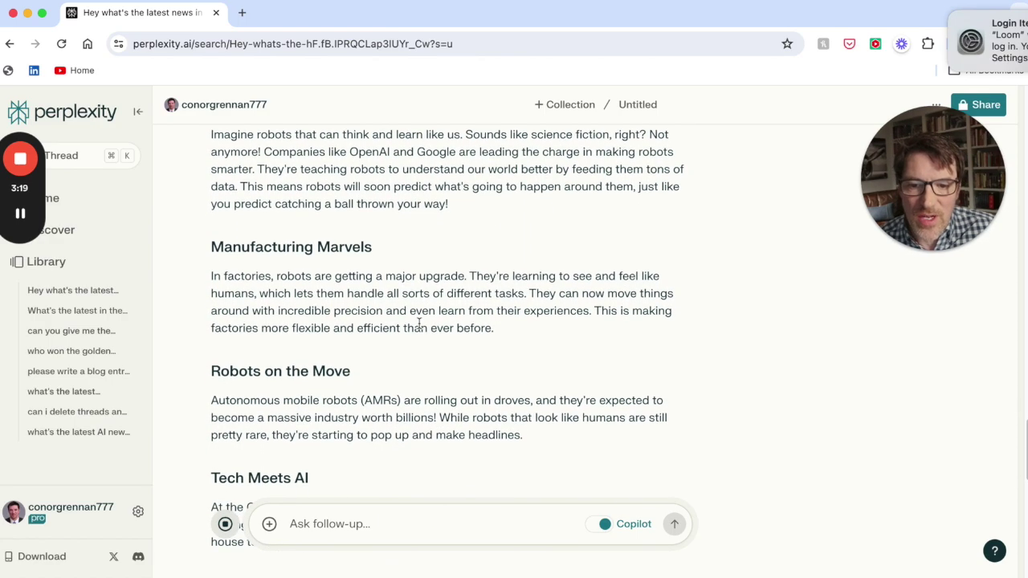
{"action": "scroll", "coordinate": [433, 321], "scroll_direction": "down", "scroll_amount": 2}
{"action": "scroll", "coordinate": [416, 335], "scroll_direction": "down", "scroll_amount": 2}
{"action": "scroll", "coordinate": [402, 337], "scroll_direction": "down", "scroll_amount": 2}
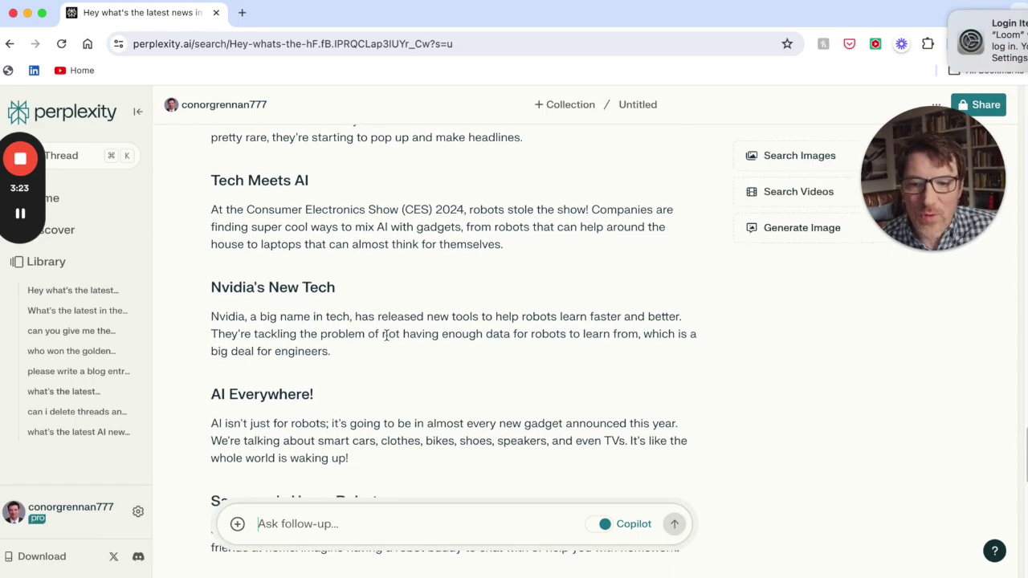
Reach the Related section and ask how AI-powered robots will change the 2024 job market
{"action": "scroll", "coordinate": [387, 337], "scroll_direction": "down", "scroll_amount": 3}
{"action": "scroll", "coordinate": [386, 336], "scroll_direction": "down", "scroll_amount": 1}
{"action": "scroll", "coordinate": [386, 336], "scroll_direction": "down", "scroll_amount": 2}
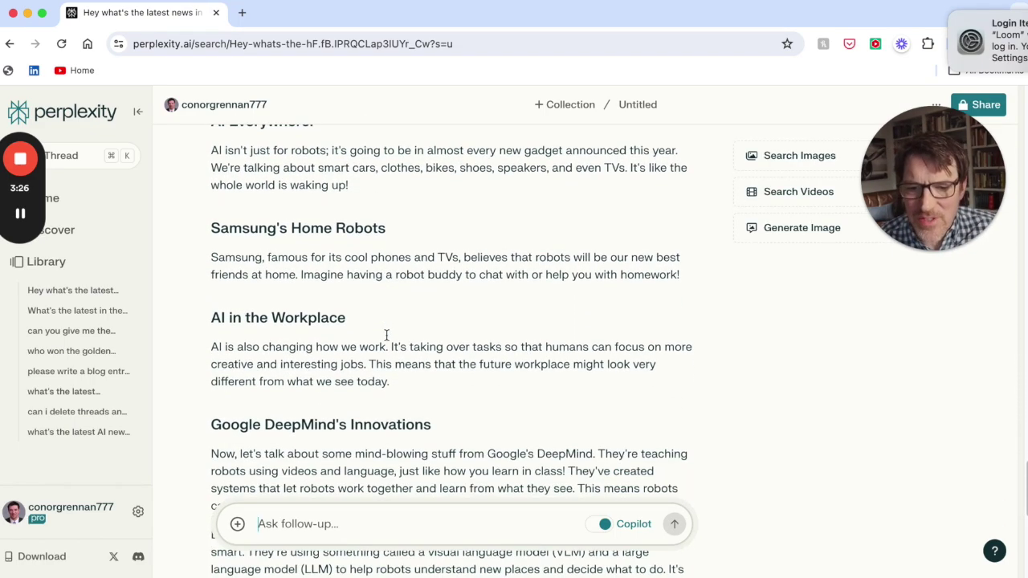
{"action": "scroll", "coordinate": [386, 336], "scroll_direction": "down", "scroll_amount": 3}
{"action": "scroll", "coordinate": [386, 336], "scroll_direction": "down", "scroll_amount": 2}
{"action": "scroll", "coordinate": [386, 336], "scroll_direction": "down", "scroll_amount": 5}
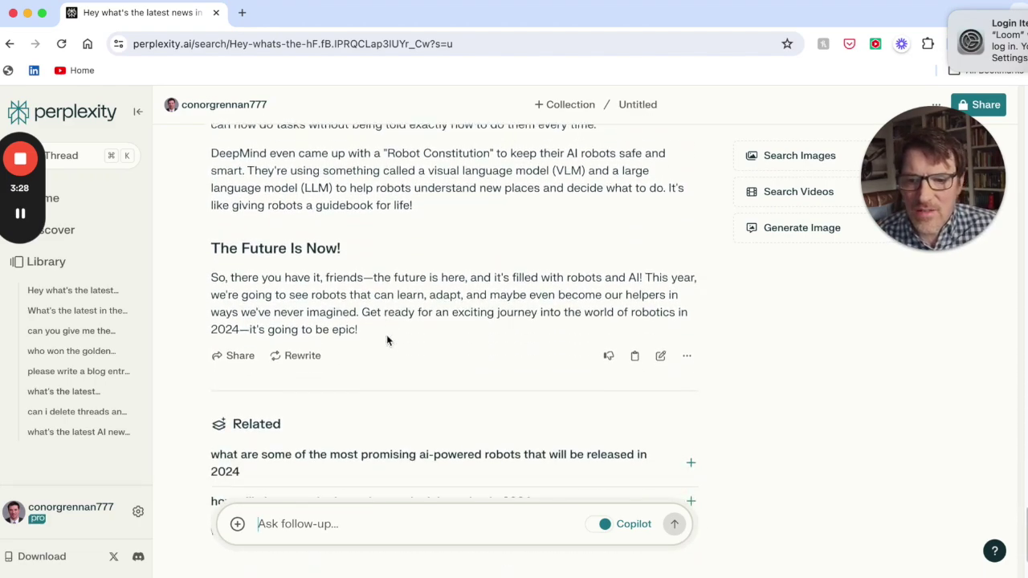
{"action": "scroll", "coordinate": [386, 339], "scroll_direction": "down", "scroll_amount": 1}
{"action": "scroll", "coordinate": [386, 341], "scroll_direction": "down", "scroll_amount": 1}
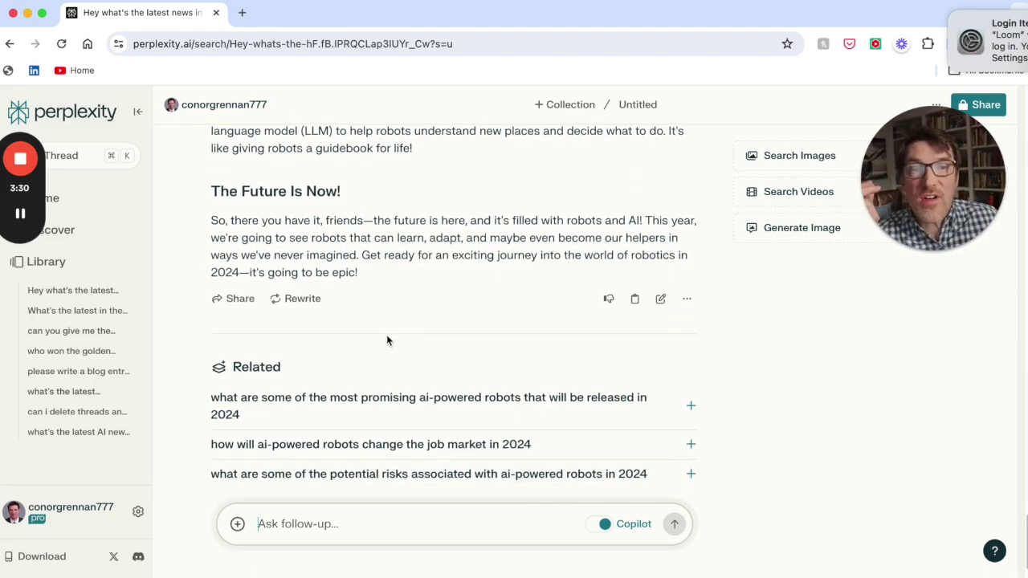
{"action": "scroll", "coordinate": [393, 326], "scroll_direction": "down", "scroll_amount": 2}
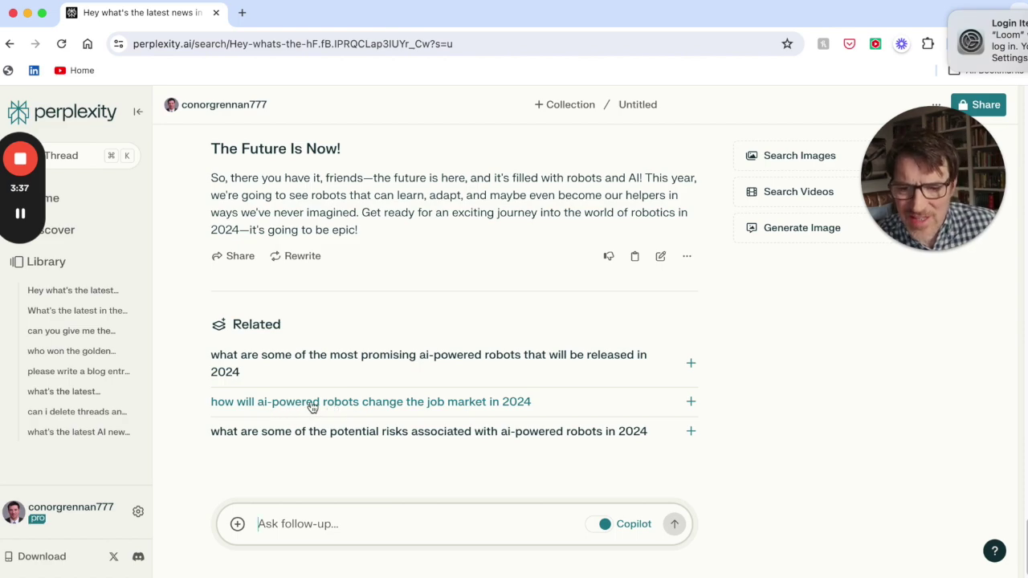
{"action": "left_click", "coordinate": [312, 402]}
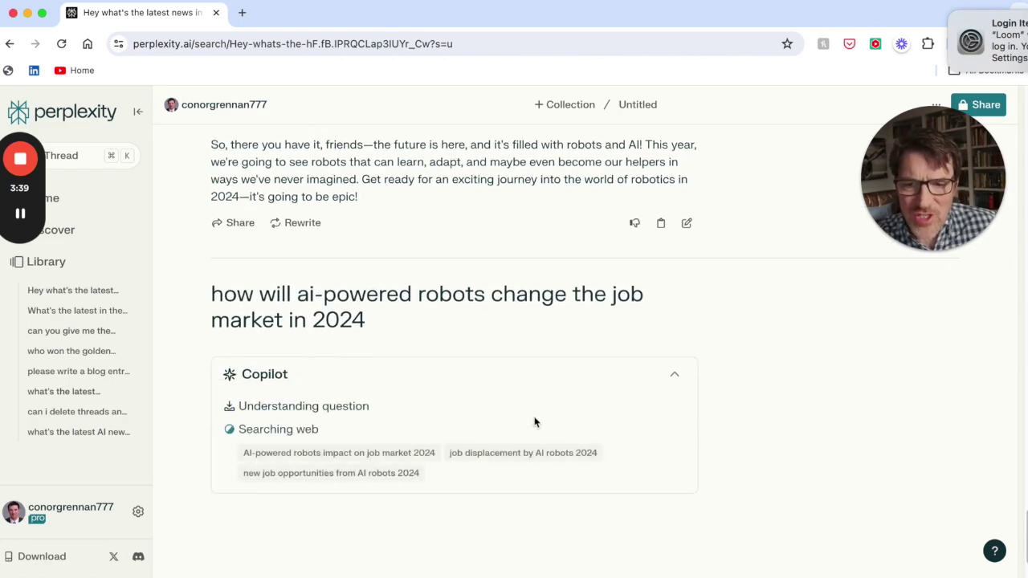